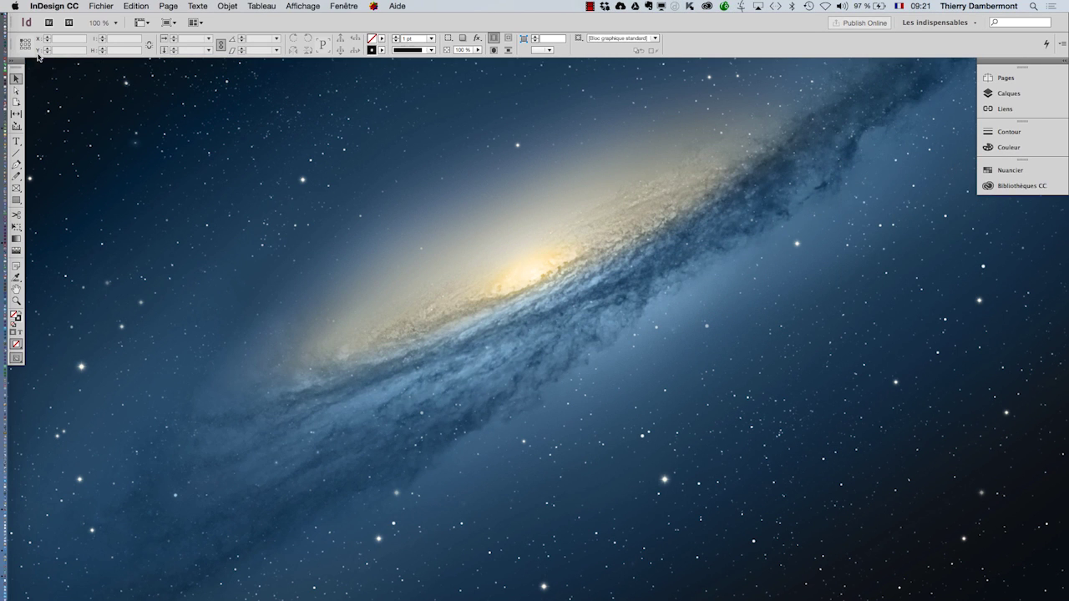
Step: Undock the tool palette, cycle it through its single-column and horizontal layouts, and leave it floating in the two-column layout
left_click_drag(17, 64, 73, 84)
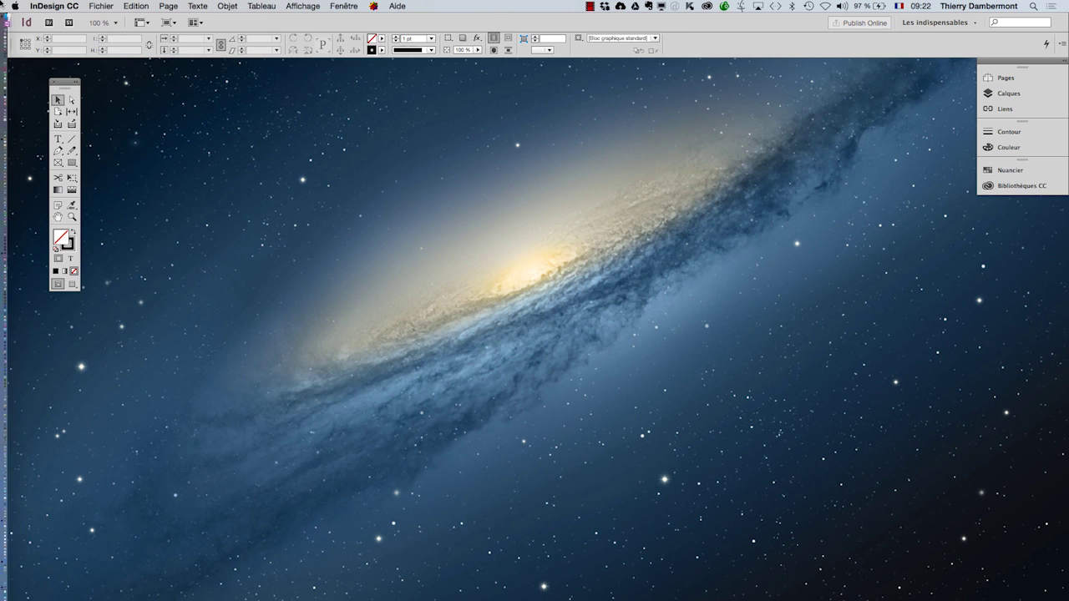
left_click(75, 82)
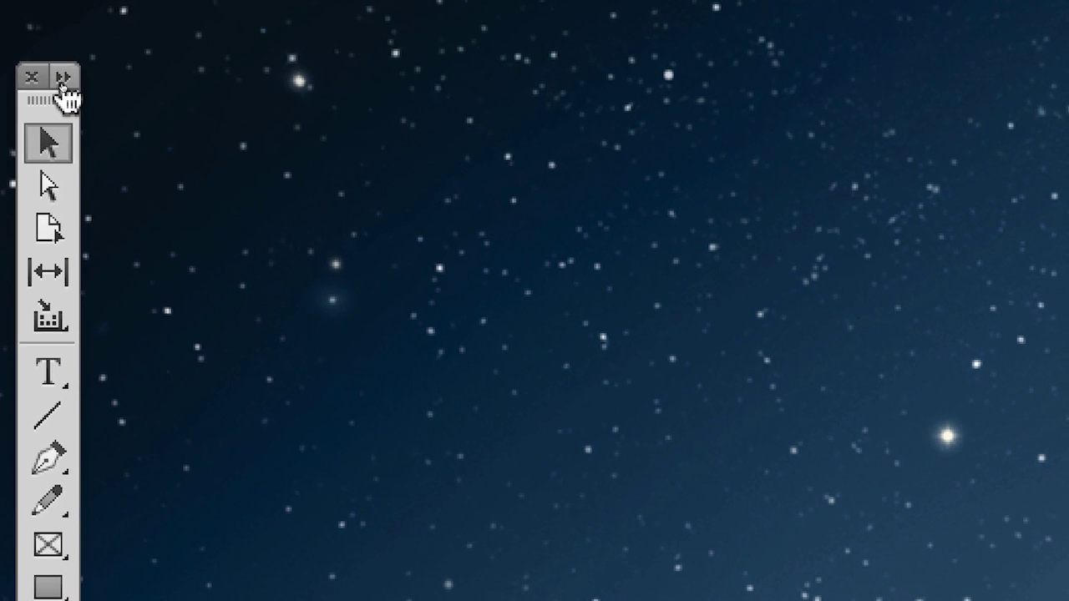
left_click(64, 78)
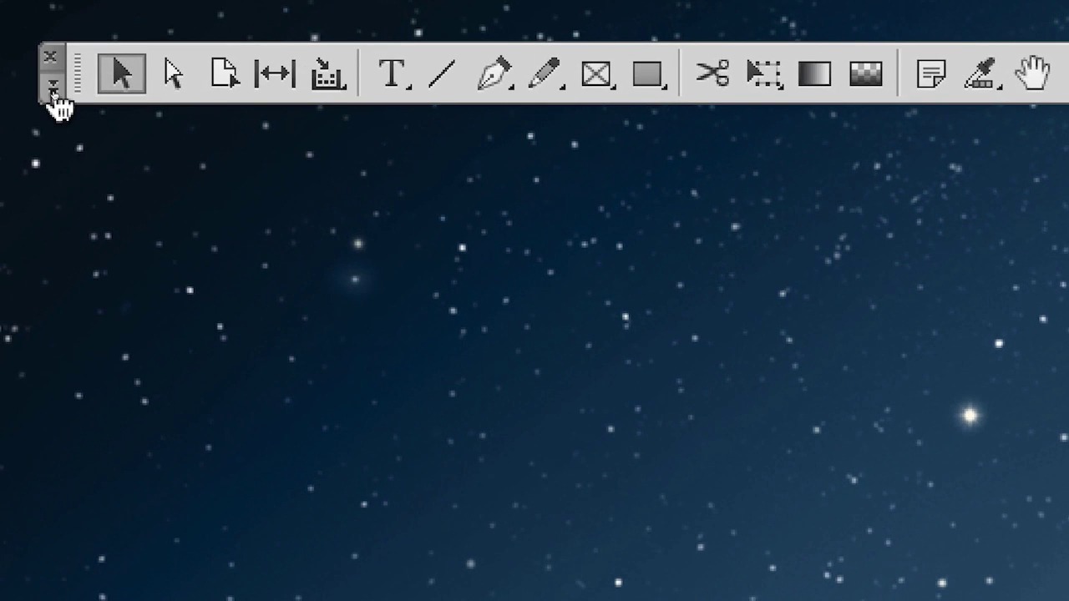
left_click(53, 90)
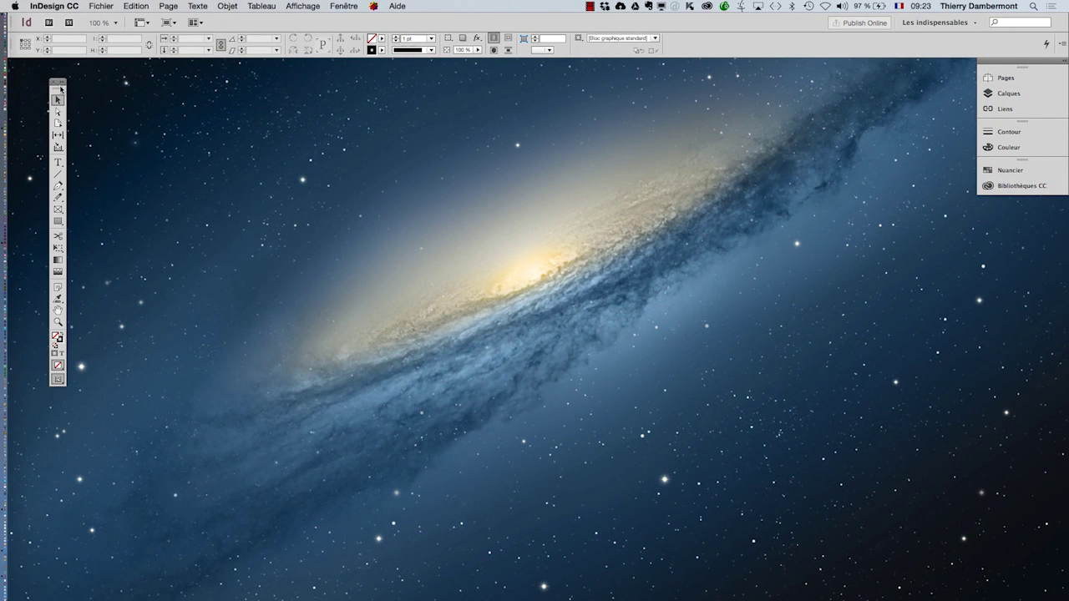
double_click(62, 81)
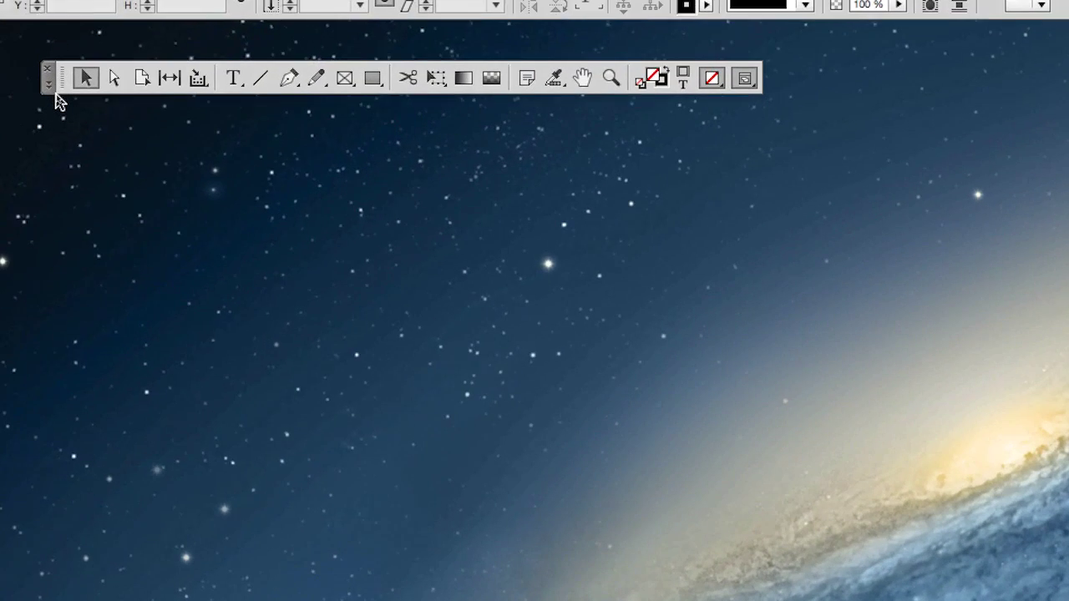
left_click(55, 87)
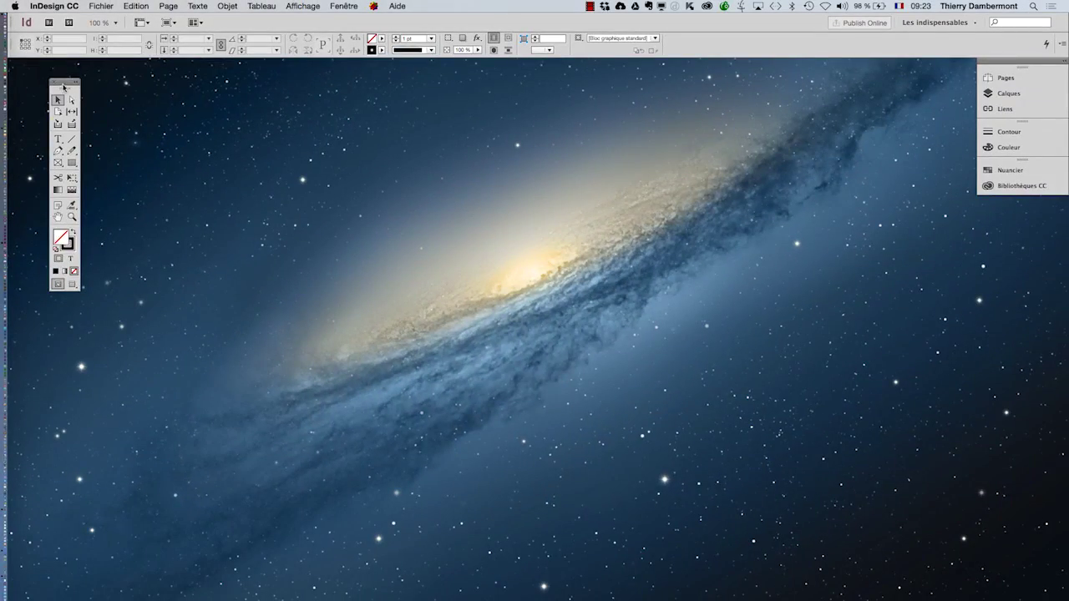
left_click_drag(64, 86, 40, 77)
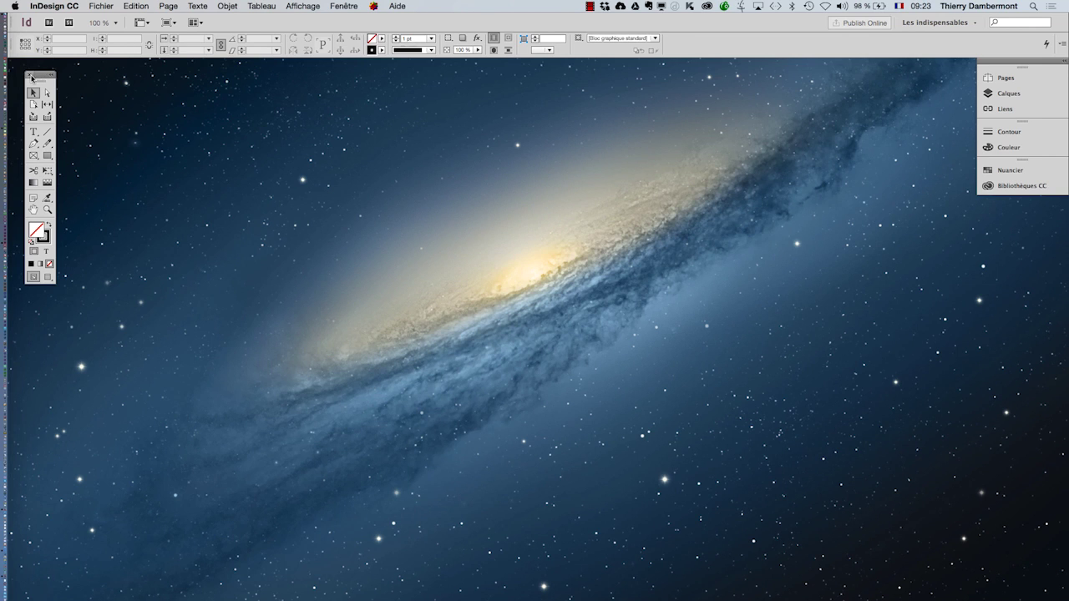
Step: Close the floating tool palette and display it again
left_click(31, 77)
left_click(345, 6)
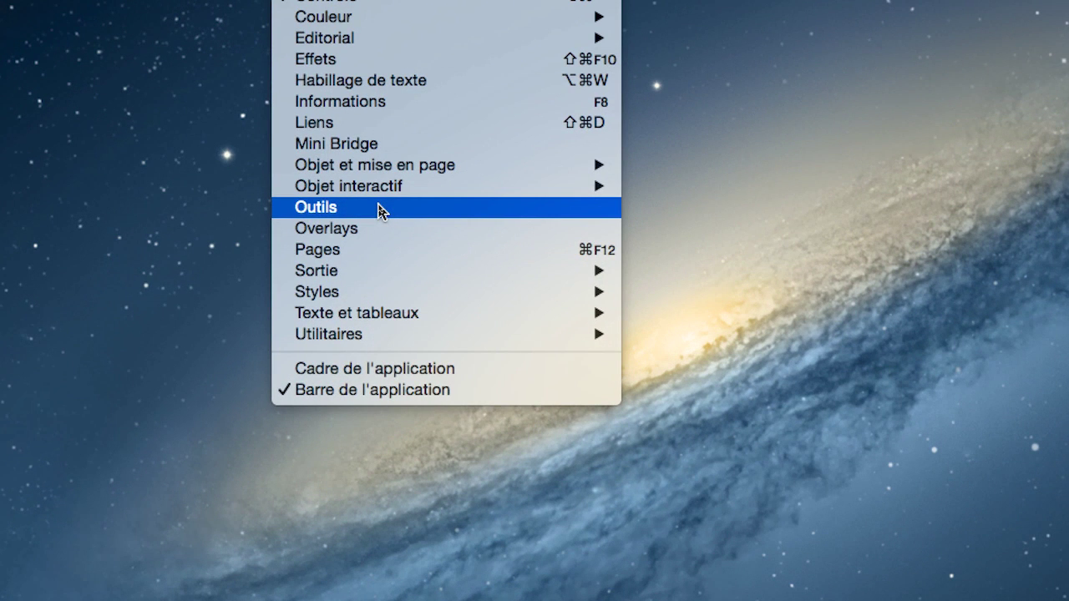
left_click(378, 209)
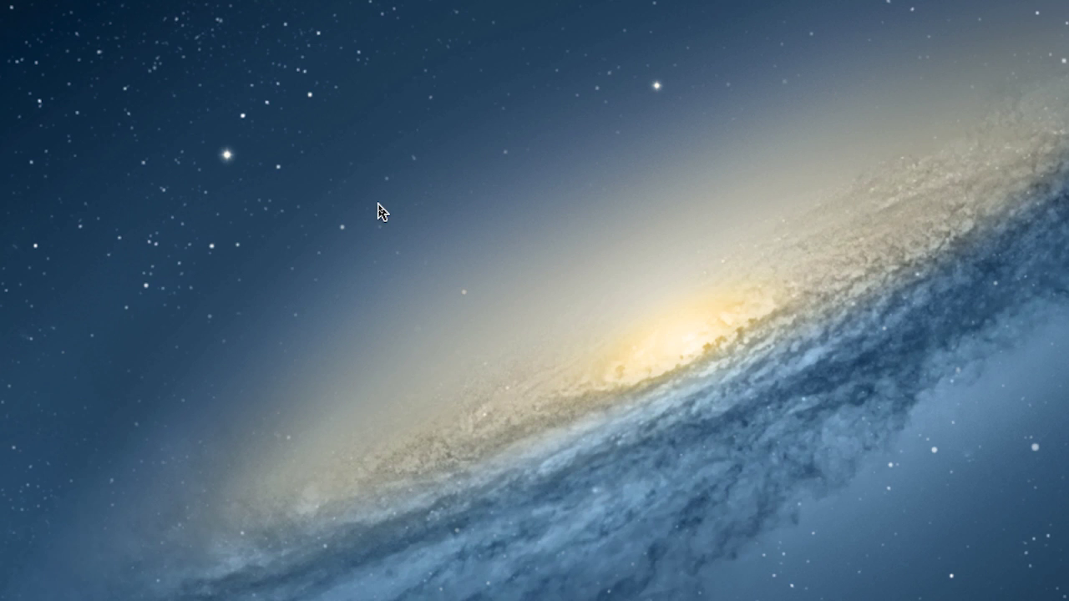
Step: Create a new one-page A4 document in Impression mode with facing pages and 12,7 mm margins
key("super+Tab")
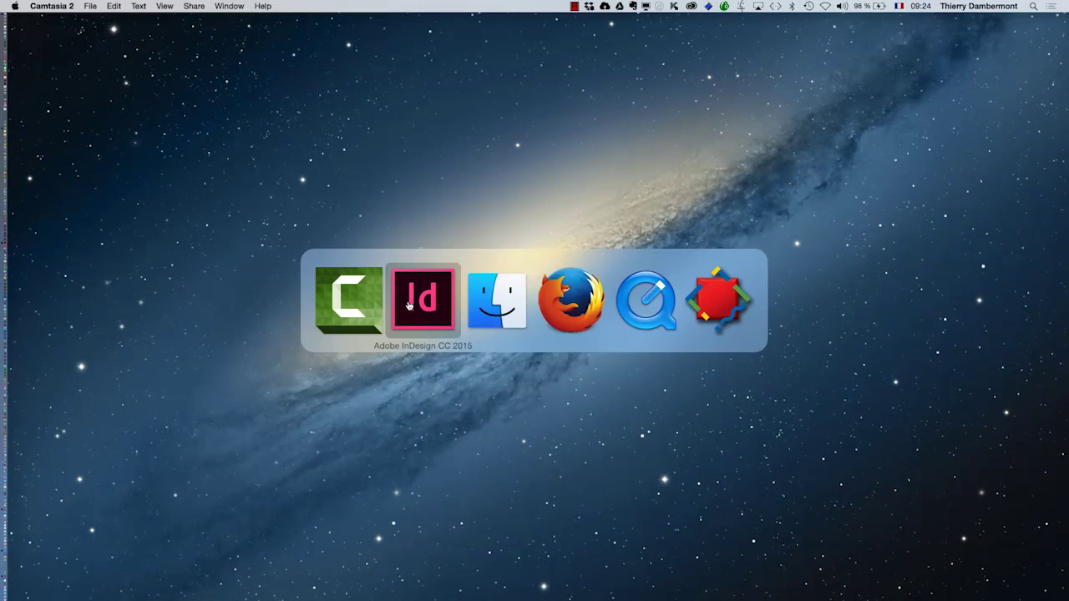
left_click(86, 6)
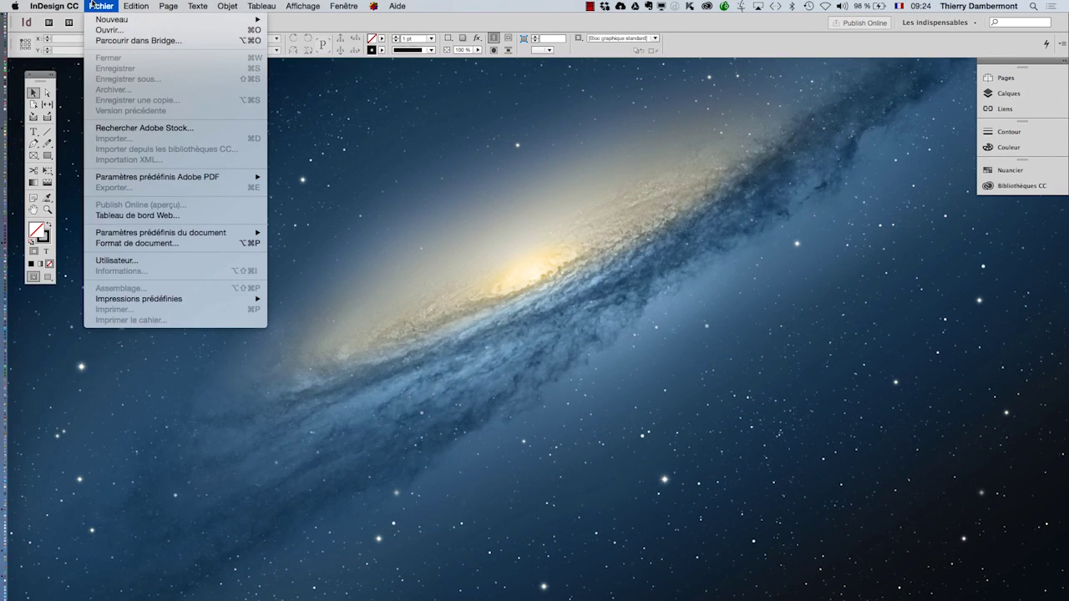
mouse_move(101, 20)
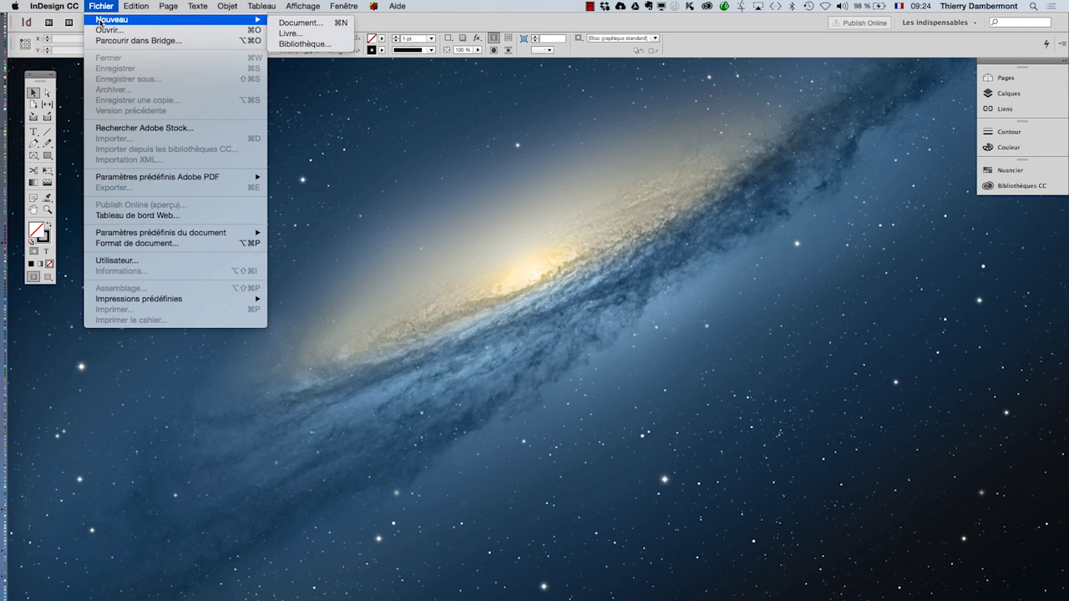
left_click(302, 26)
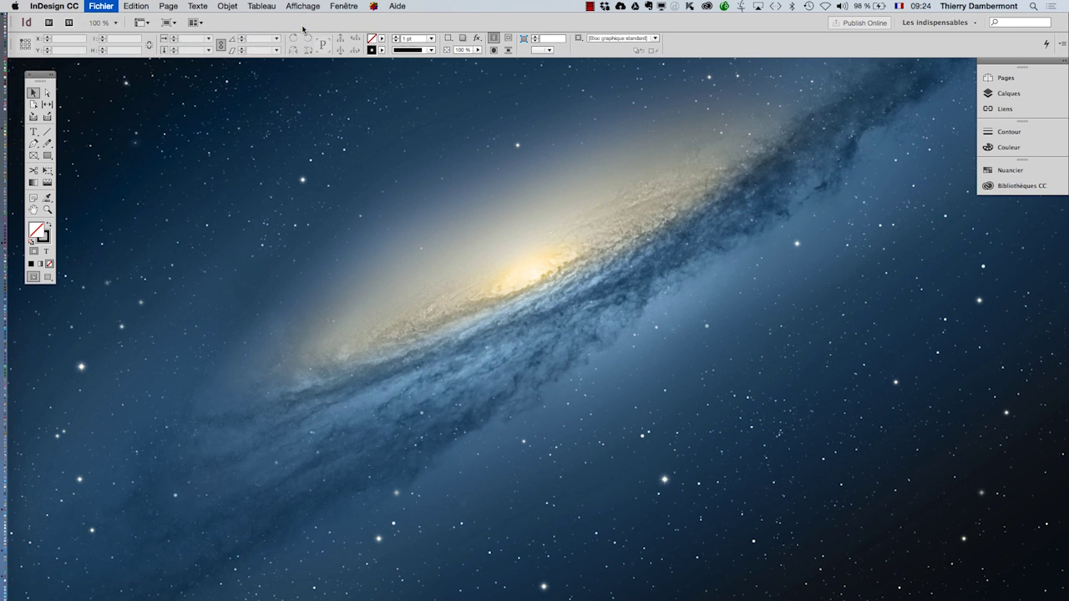
left_click_drag(496, 181, 388, 104)
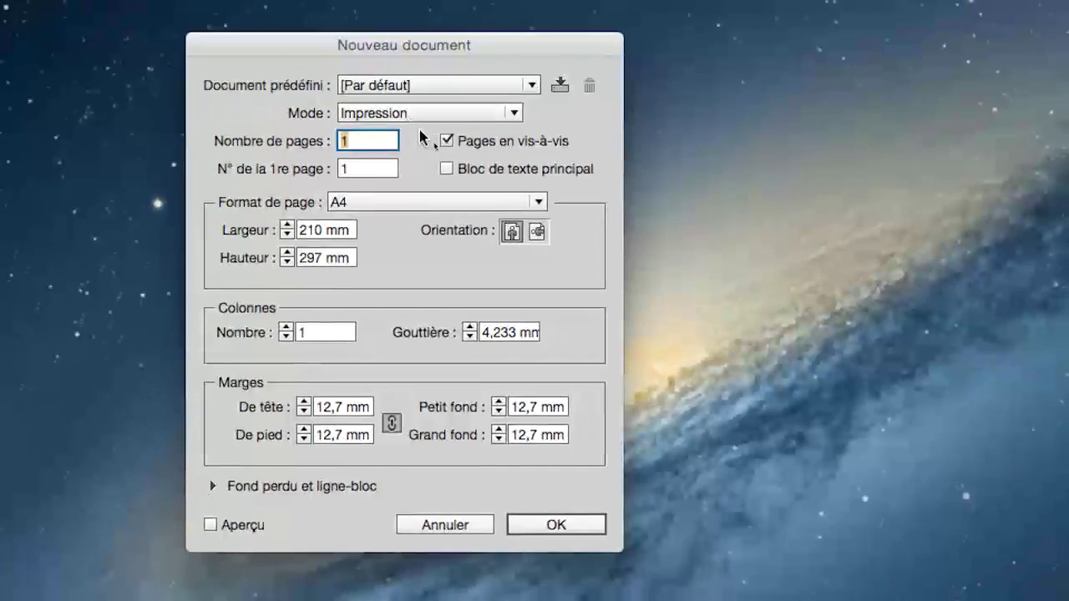
left_click(486, 167)
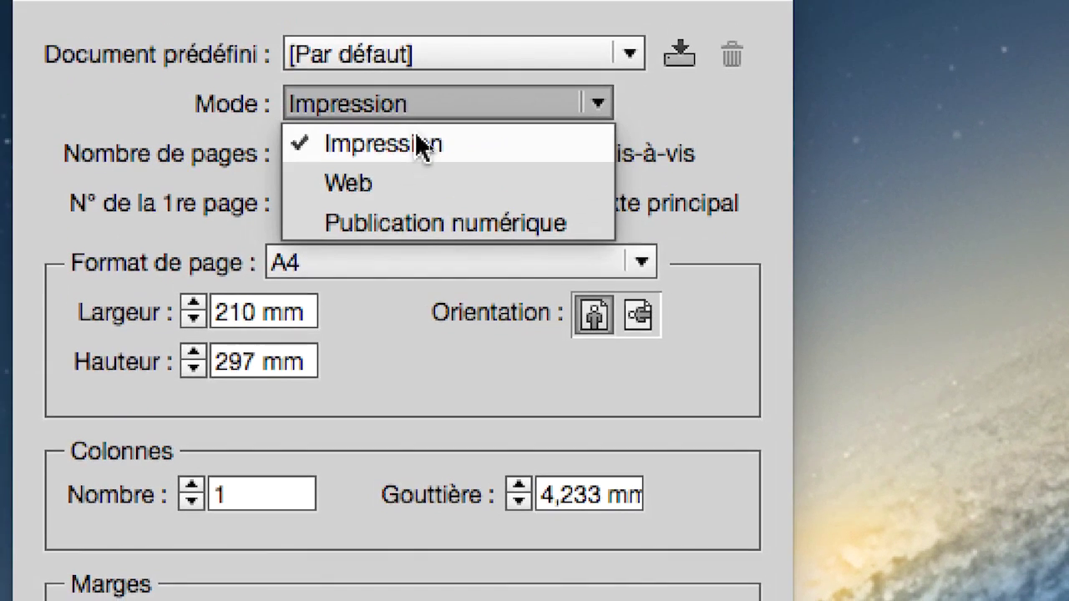
left_click(409, 64)
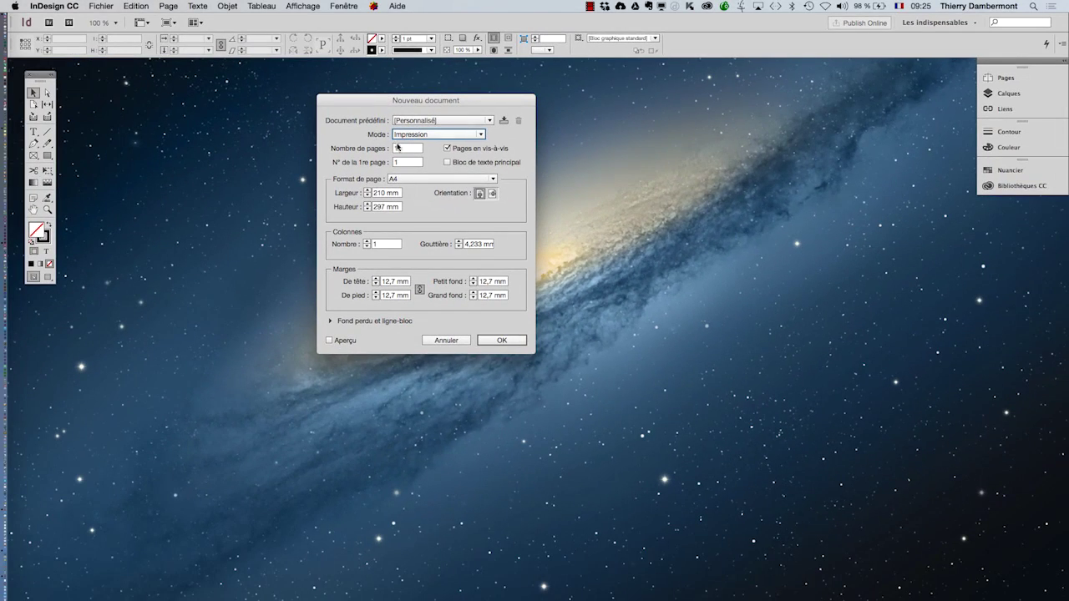
left_click(502, 341)
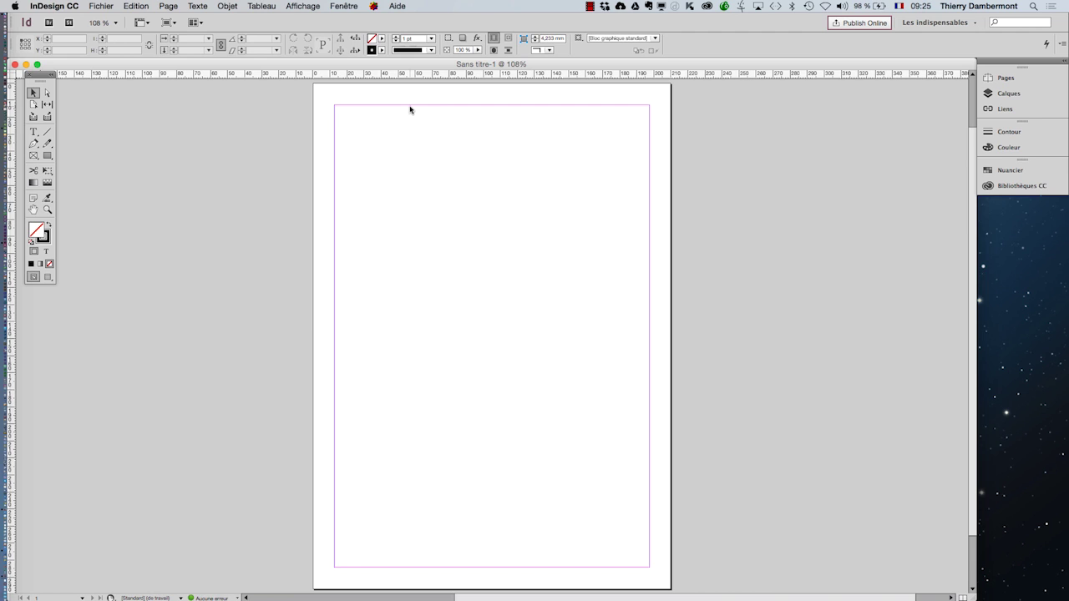
left_click(101, 5)
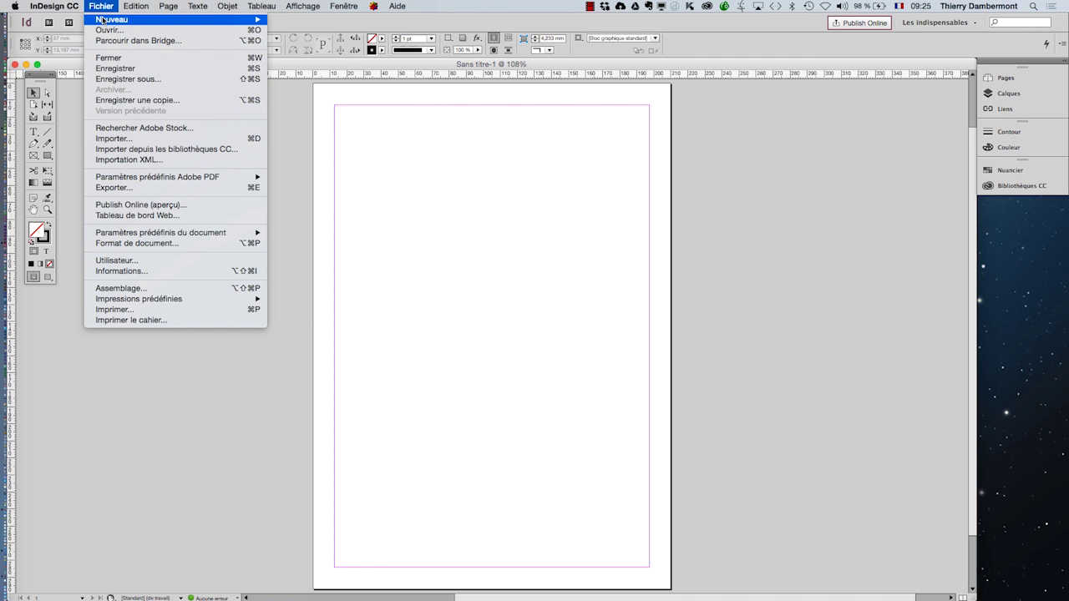
mouse_move(125, 19)
left_click(299, 23)
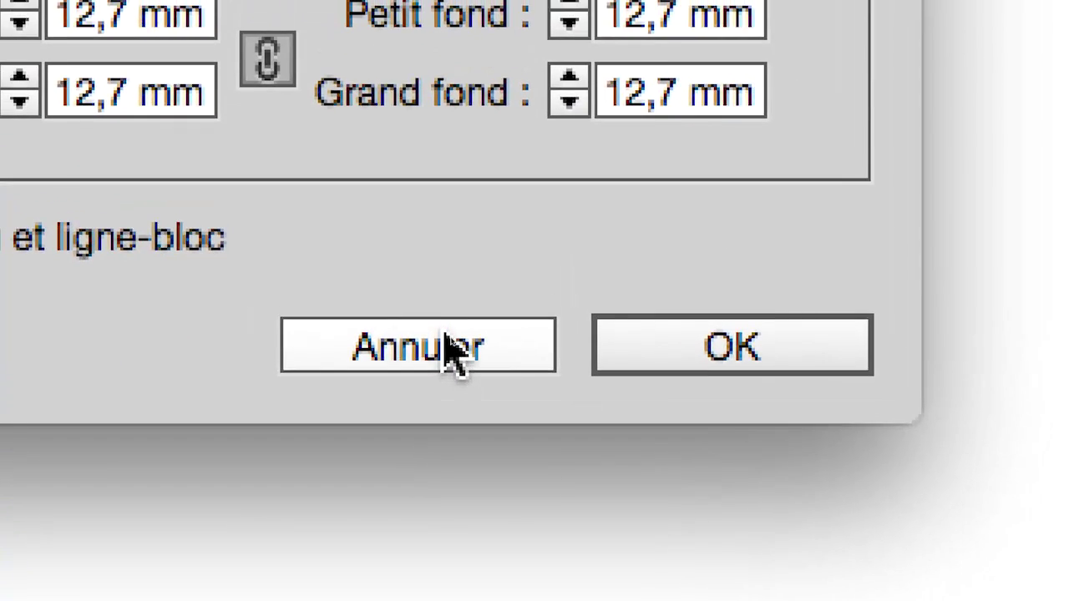
left_click(714, 582)
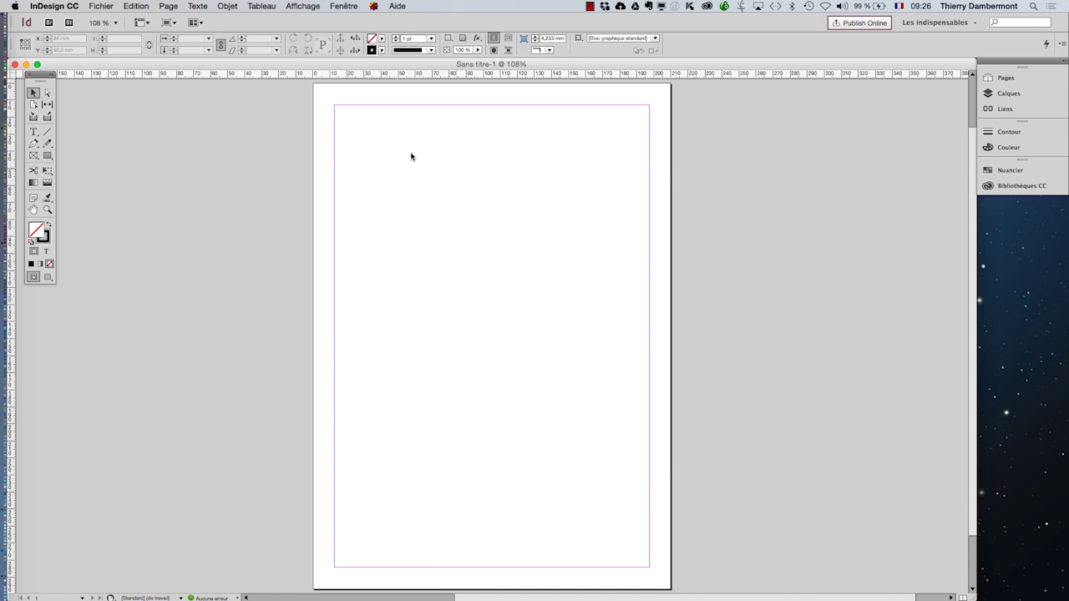
Step: Start importing a file, browse to the squir folder inside IDB3J-fev2015, and enlarge the file dialog
left_click(95, 7)
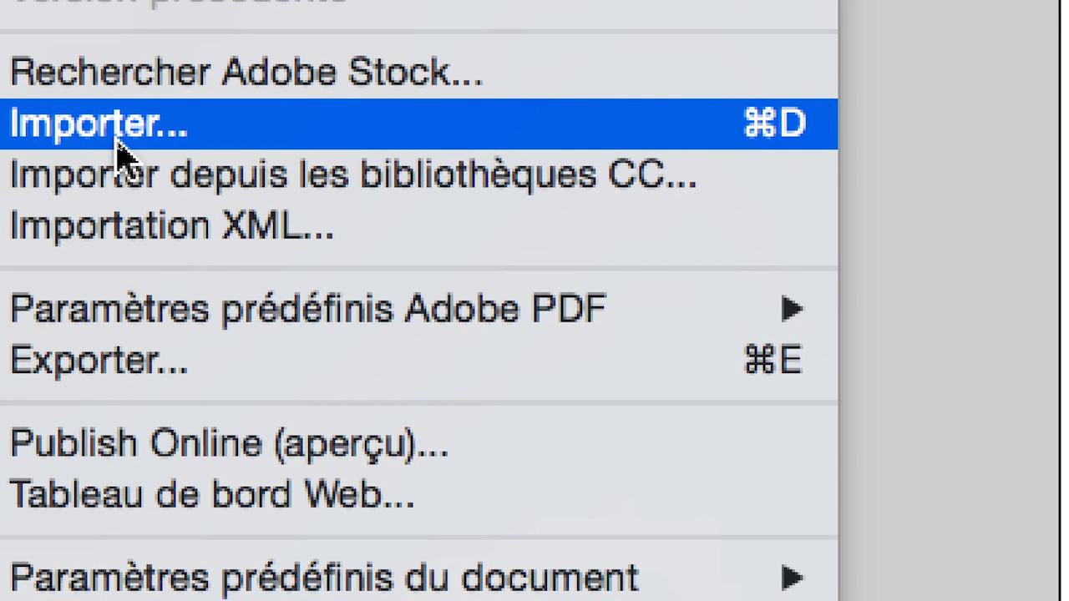
left_click(117, 142)
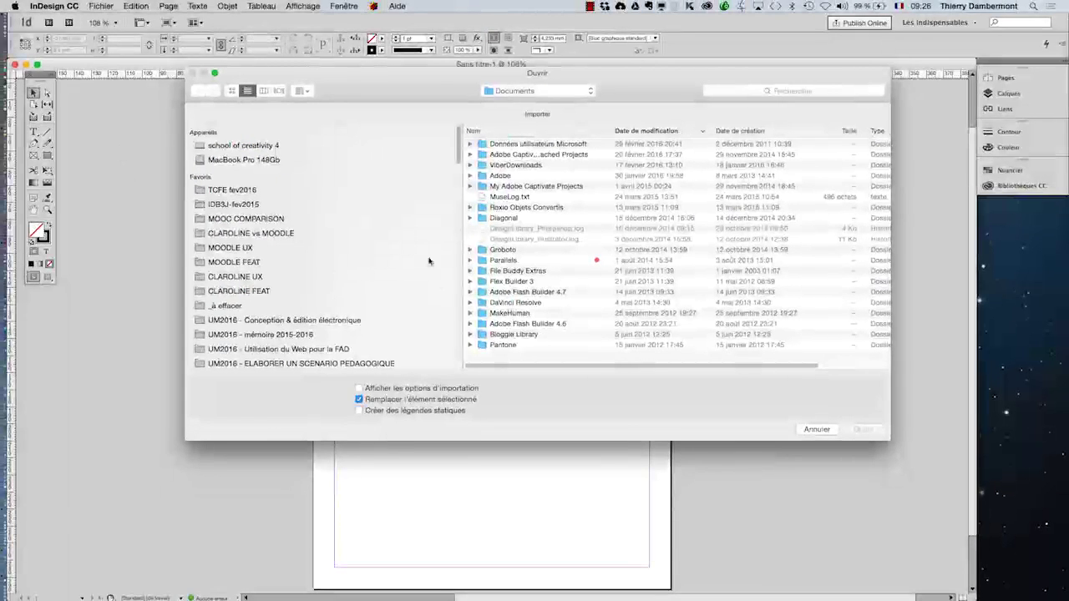
left_click(254, 208)
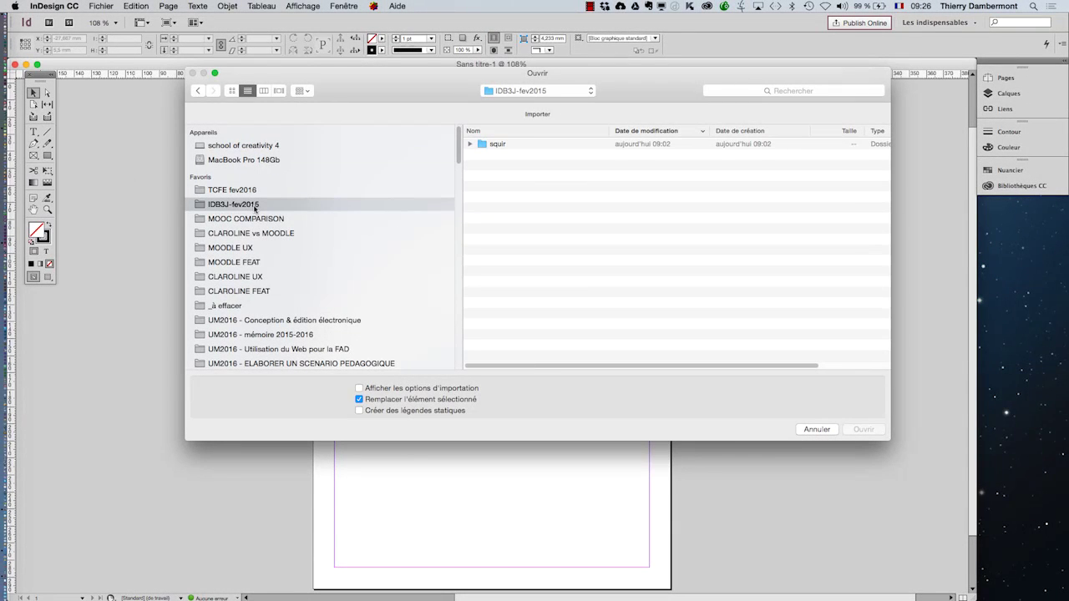
double_click(499, 146)
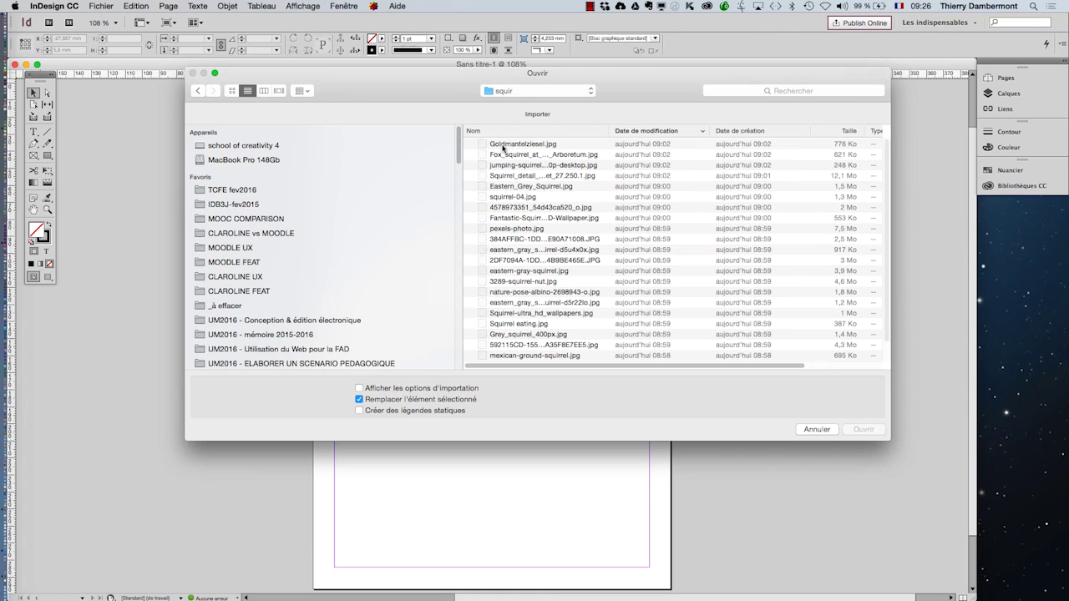
left_click_drag(682, 97, 650, 73)
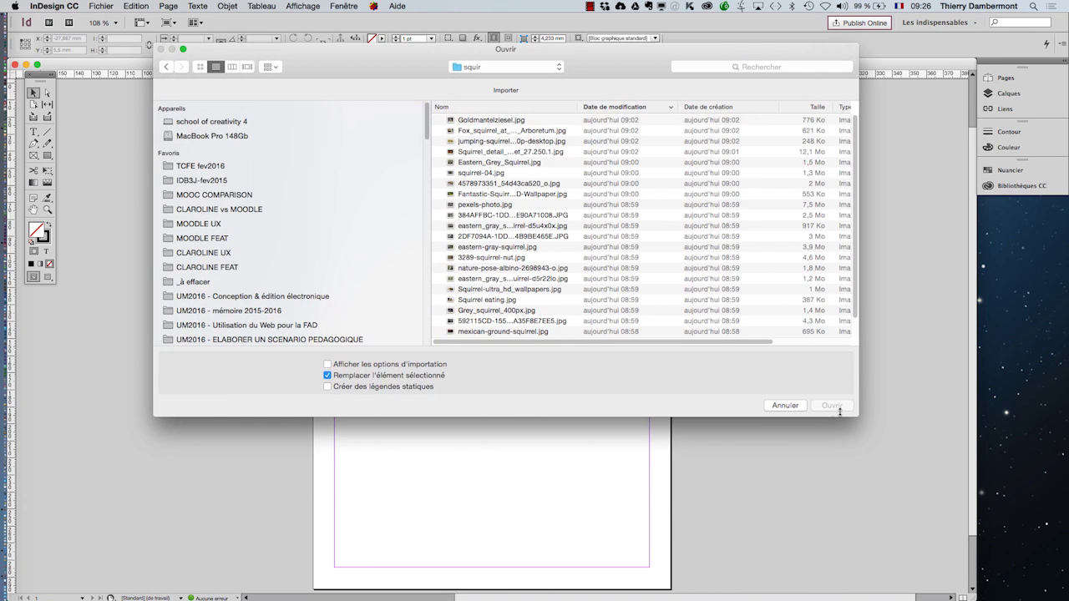
left_click_drag(855, 416, 893, 491)
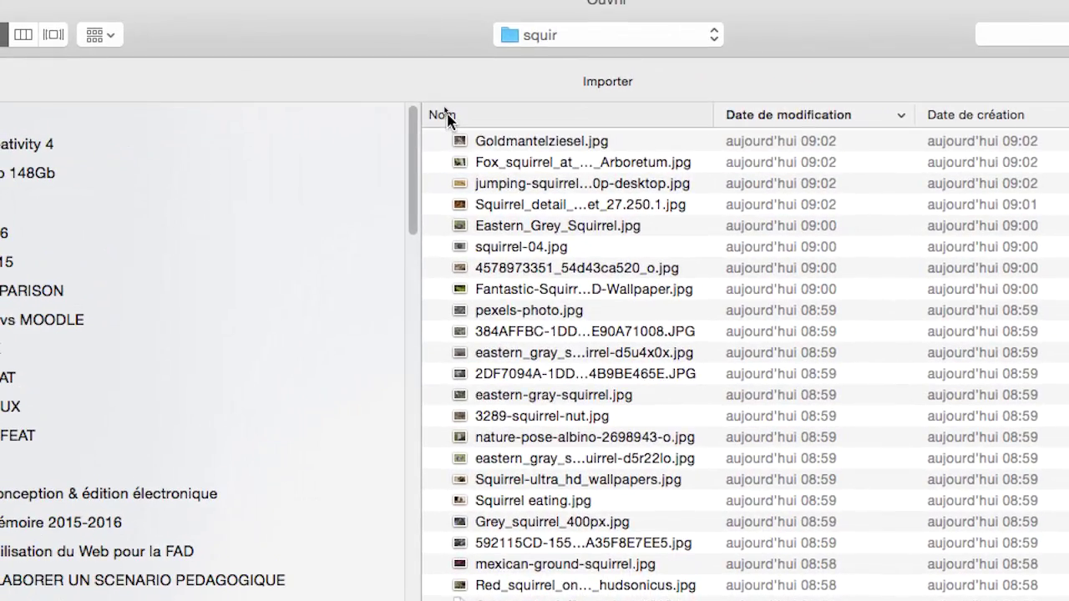
Step: Sort the folder's files by name and load 2DF7094A-1DD8-B71C-07B9D5C4B9BE465E.JPG for placement
left_click(770, 165)
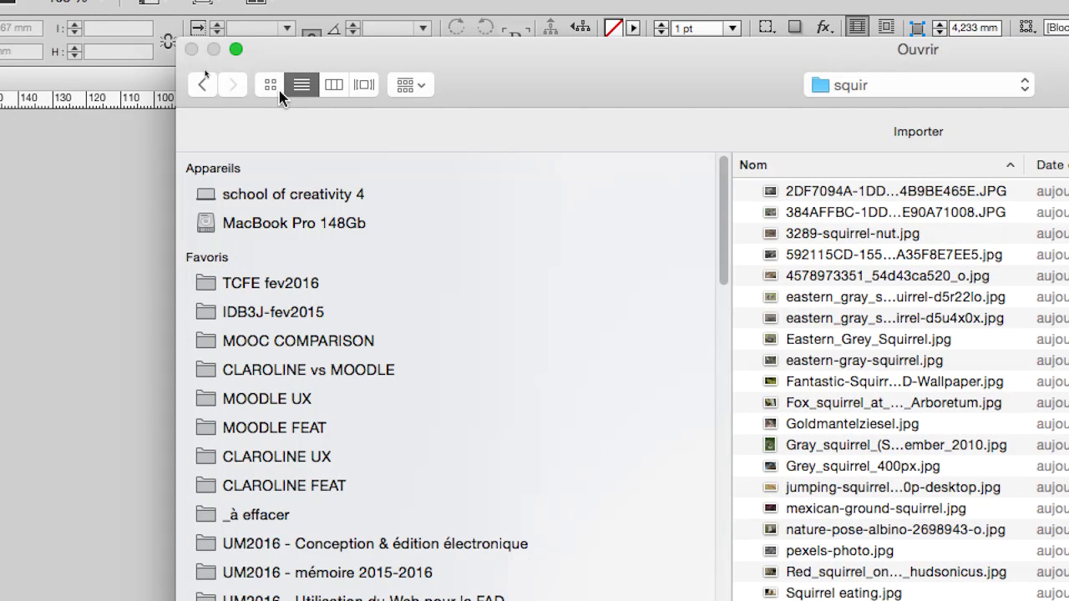
left_click(271, 86)
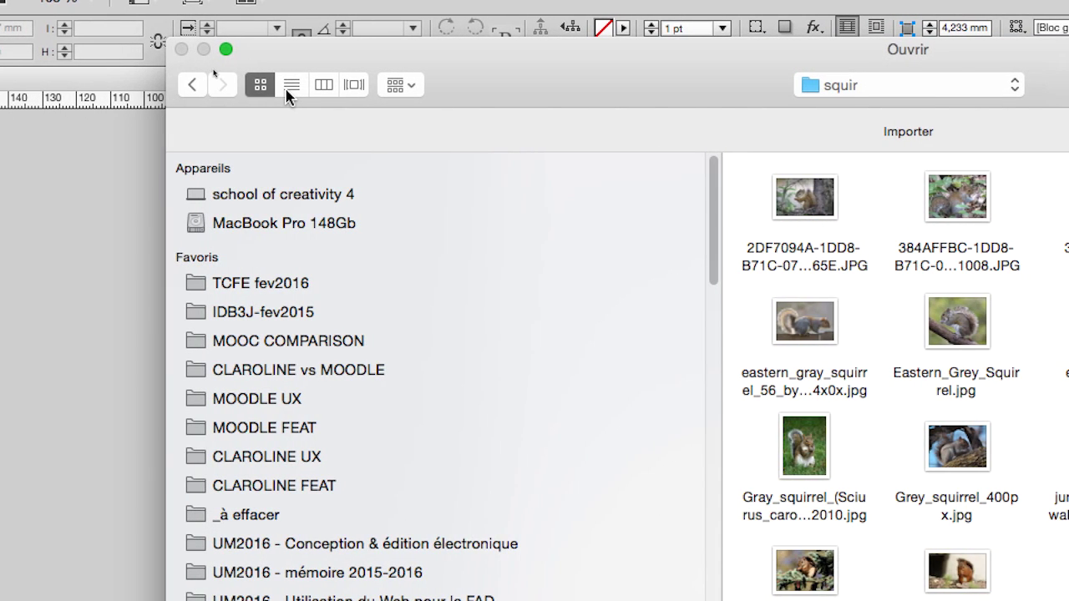
left_click(301, 84)
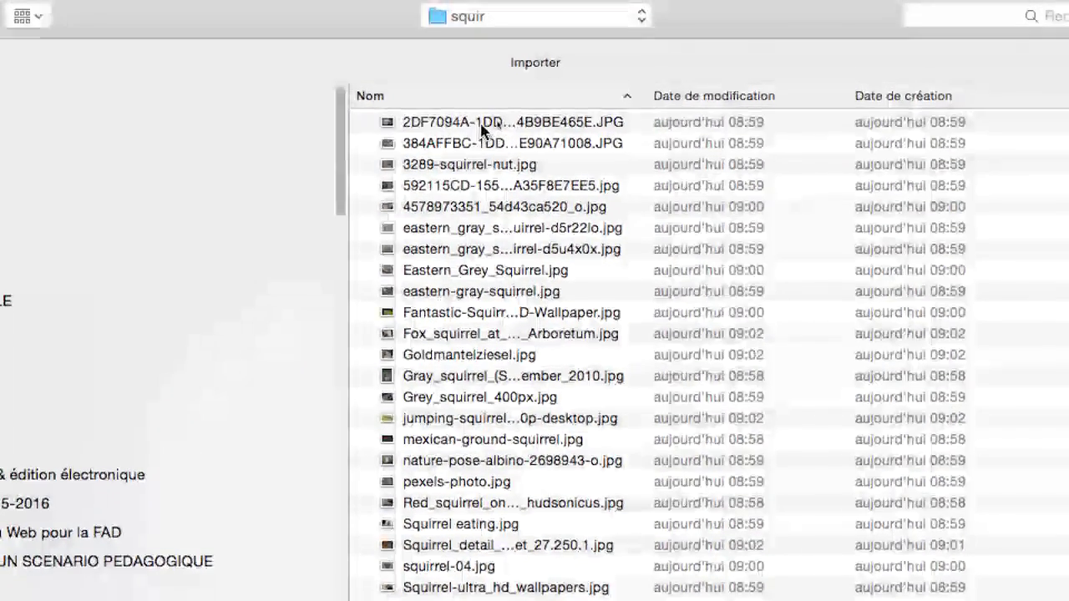
left_click(547, 129)
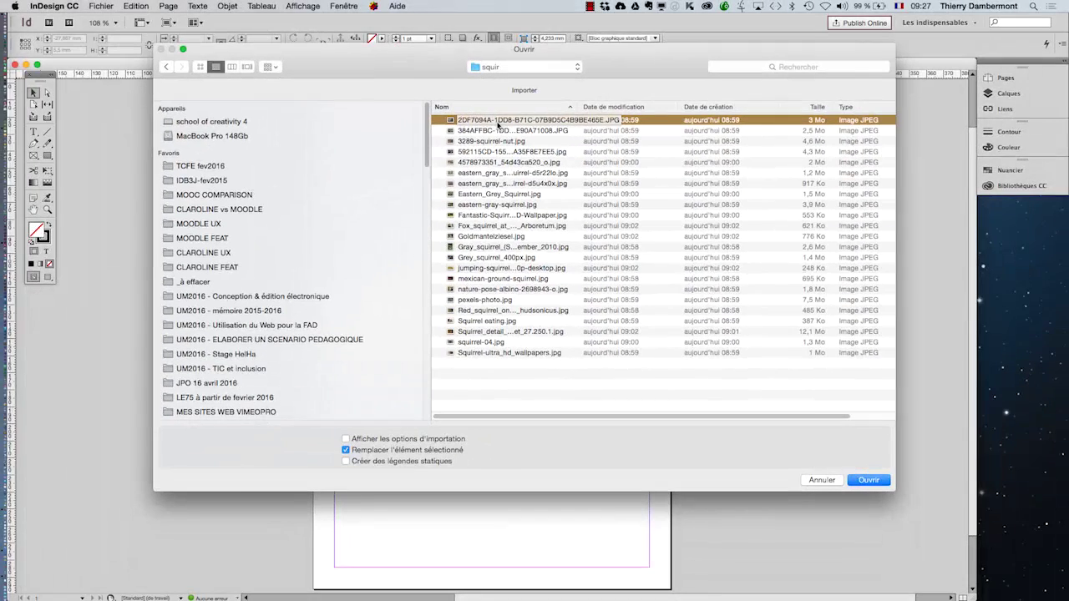
left_click(876, 486)
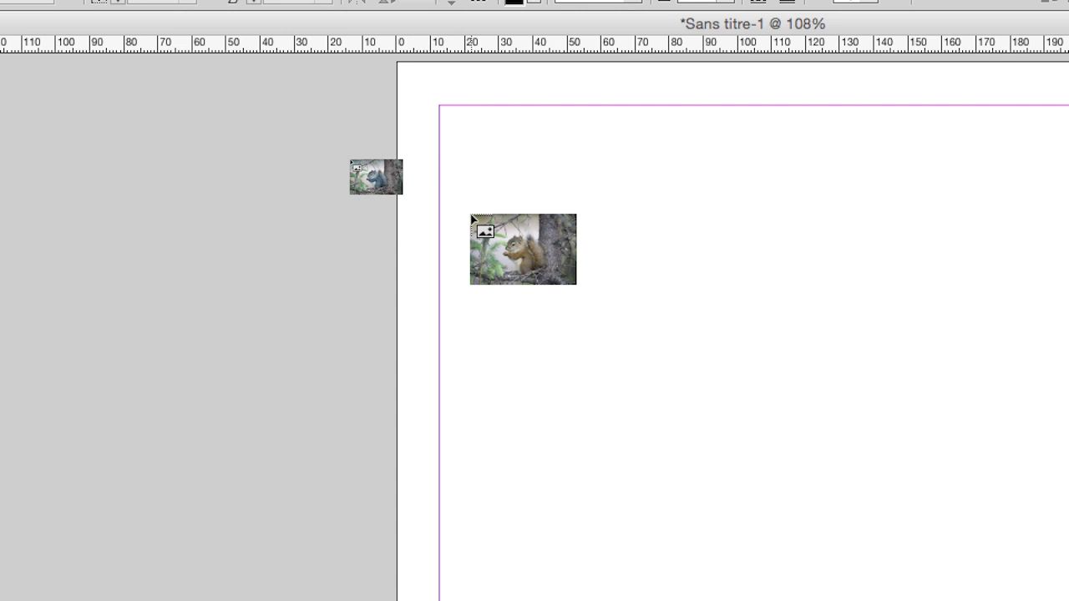
Step: Place the loaded squirrel photo at its original size on the page and undo that placement
left_click(471, 216)
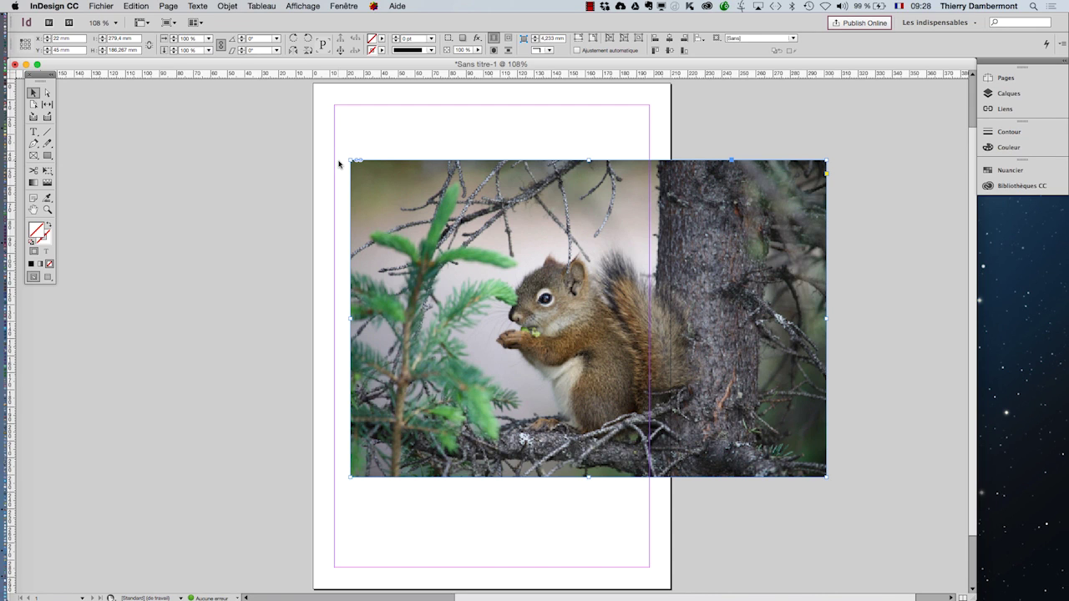
left_click(140, 7)
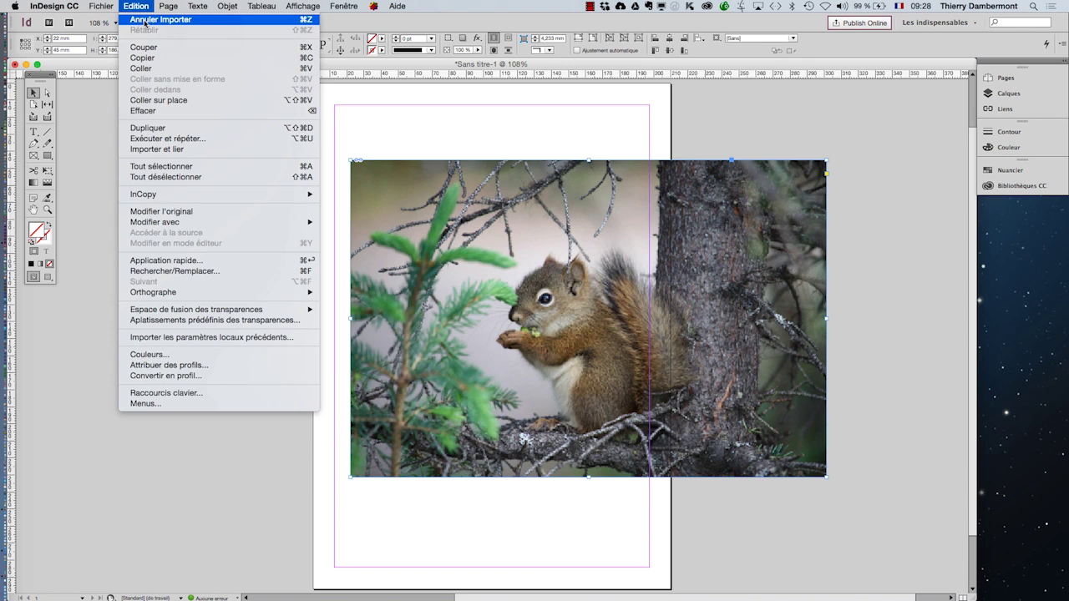
left_click(145, 21)
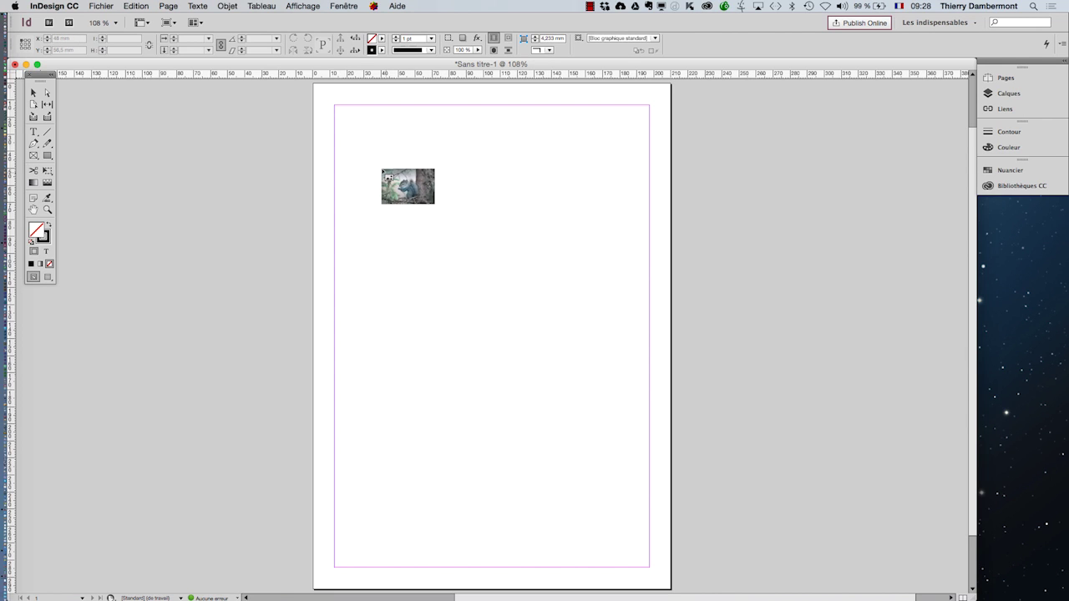
Step: Place the loaded squirrel photo in the page's upper part at about 134 × 89 mm, at X 23 mm and Y 33 mm
left_click_drag(351, 139, 433, 195)
left_click_drag(555, 259, 577, 258)
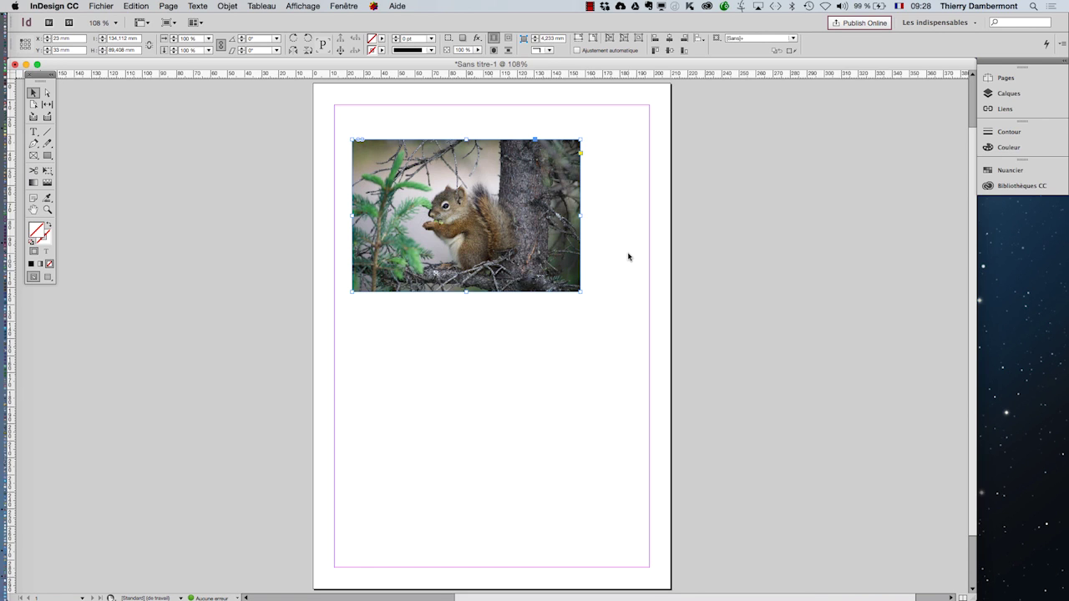